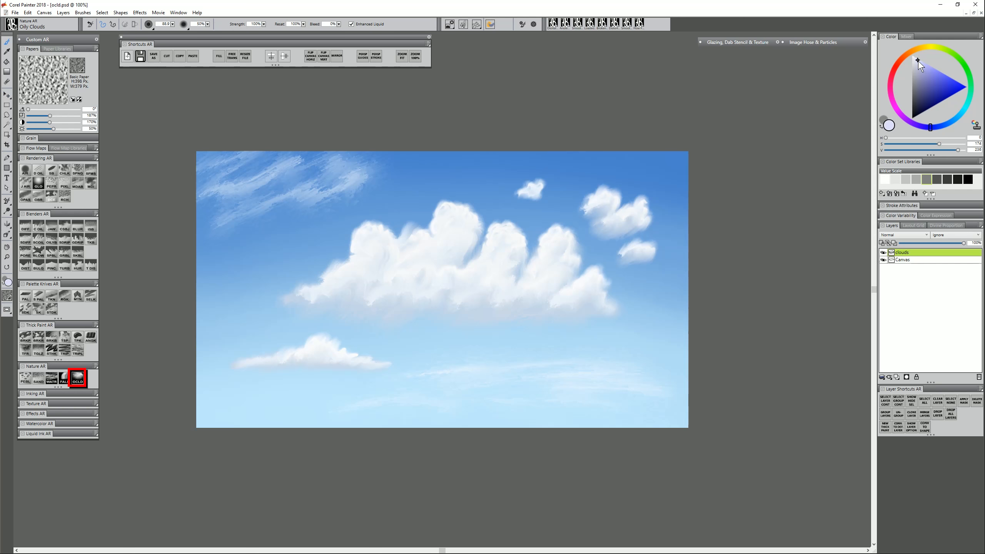
# - Shift the paint colour's hue to a very pale cyan-blue for painting clouds
pyautogui.click(950, 121)
pyautogui.click(953, 121)
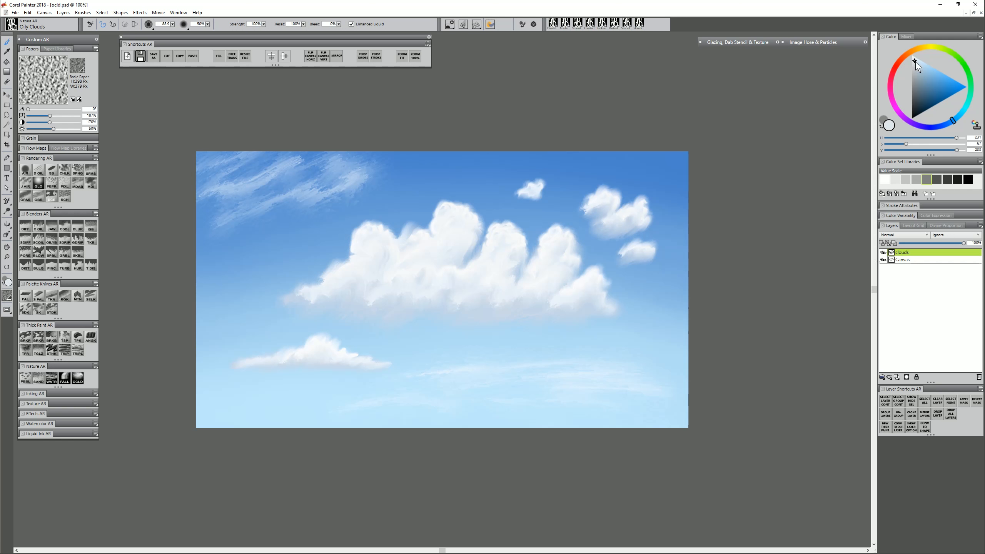
# - Try wispy and thin Oily Clouds strokes beside the large cloud's left edge, undoing each attempt
pyautogui.moveTo(263, 235); pyautogui.dragTo(289, 271)
pyautogui.moveTo(240, 248)
pyautogui.mouseDown()
pyautogui.moveTo(246, 276)
pyautogui.moveTo(301, 243)
pyautogui.moveTo(296, 231)
pyautogui.moveTo(281, 237)
pyautogui.moveTo(323, 226)
pyautogui.moveTo(341, 195)
pyautogui.moveTo(393, 184)
pyautogui.mouseUp()
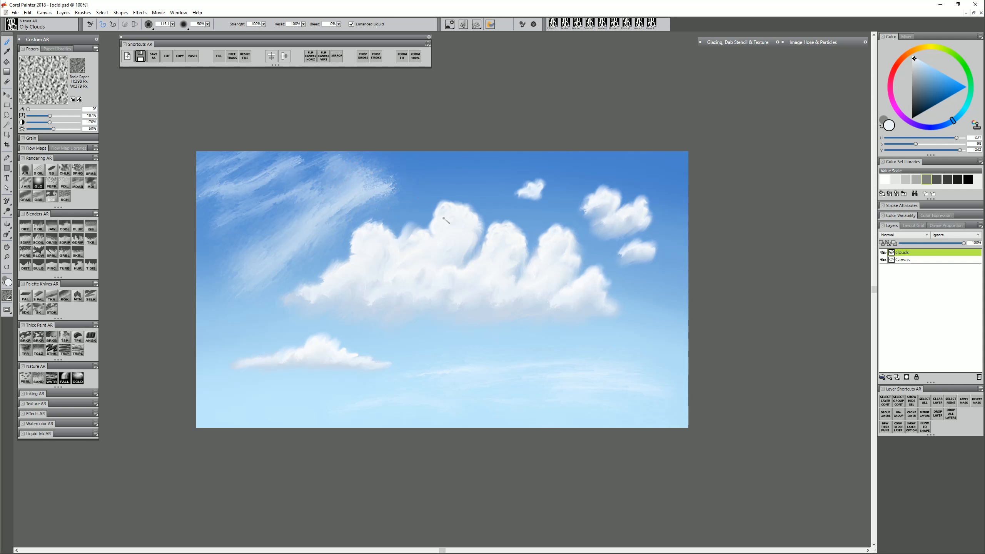
pyautogui.hotkey('ctrl', 'z')
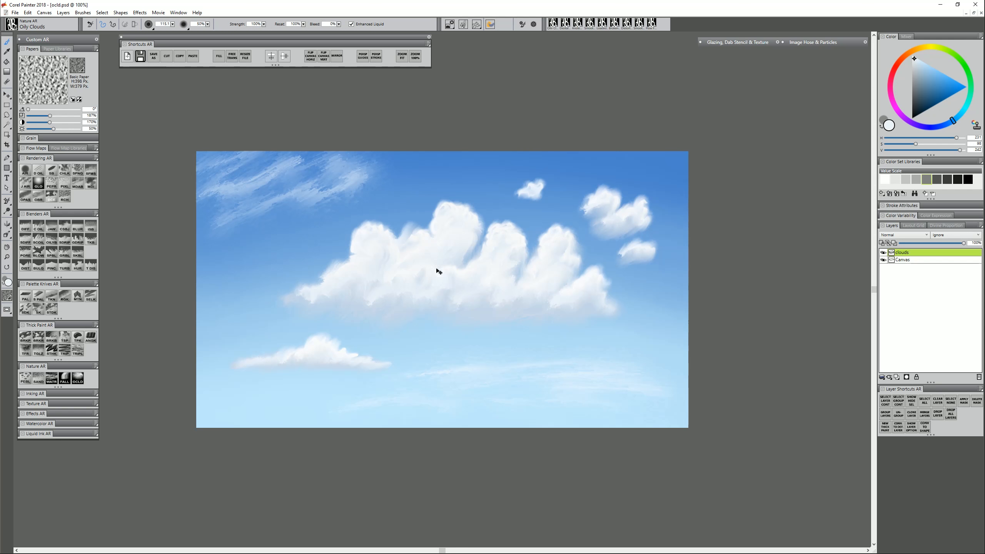
pyautogui.moveTo(258, 243); pyautogui.dragTo(263, 251)
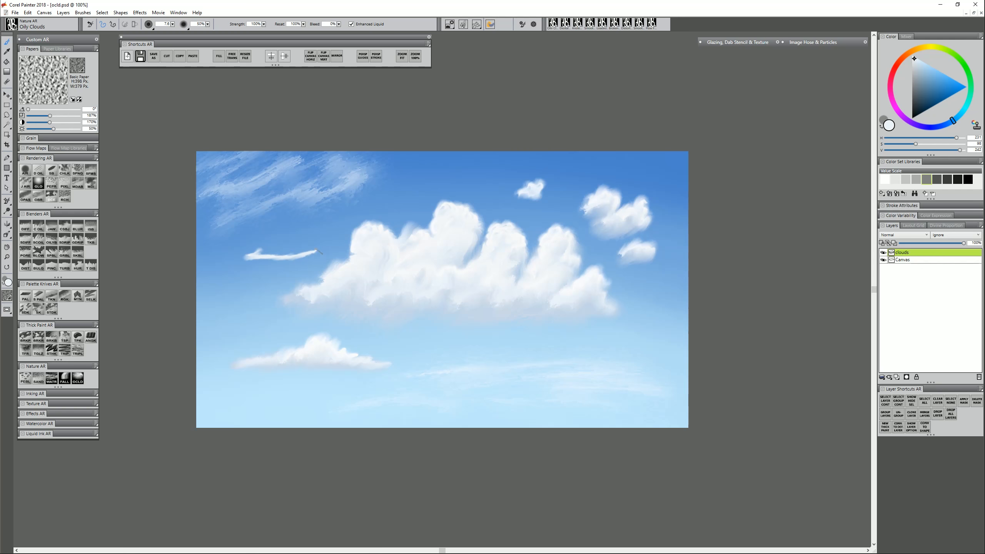
pyautogui.hotkey('ctrl', 'z')
pyautogui.hotkey('ctrl', 'z')
pyautogui.moveTo(260, 250)
pyautogui.mouseDown()
pyautogui.moveTo(285, 225)
pyautogui.moveTo(293, 235)
pyautogui.moveTo(315, 227)
pyautogui.moveTo(276, 262)
pyautogui.moveTo(262, 237)
pyautogui.moveTo(262, 257)
pyautogui.moveTo(245, 253)
pyautogui.moveTo(210, 319)
pyautogui.moveTo(236, 328)
pyautogui.moveTo(245, 298)
pyautogui.moveTo(230, 316)
pyautogui.moveTo(261, 326)
pyautogui.moveTo(264, 298)
pyautogui.moveTo(260, 325)
pyautogui.moveTo(295, 306)
pyautogui.moveTo(280, 297)
pyautogui.moveTo(298, 326)
pyautogui.moveTo(306, 295)
pyautogui.moveTo(328, 318)
pyautogui.mouseUp()
pyautogui.hotkey('ctrl', 'z')
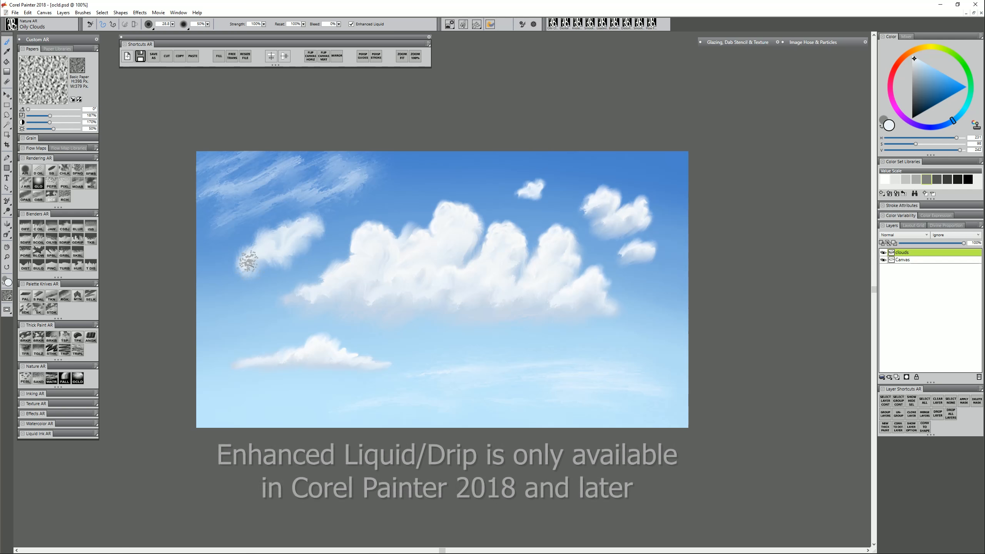
# - Build up an oblong diagonal cloud to the left of the large cloud and shade its underside with a sampled pale blue
pyautogui.moveTo(249, 262)
pyautogui.mouseDown()
pyautogui.moveTo(233, 277)
pyautogui.moveTo(295, 259)
pyautogui.moveTo(322, 232)
pyautogui.mouseUp()
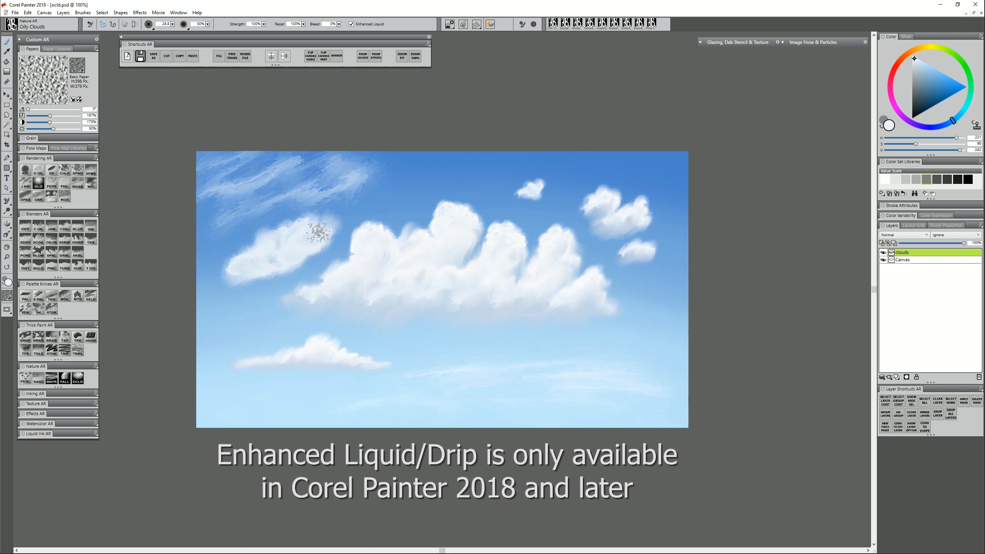
pyautogui.moveTo(261, 264); pyautogui.dragTo(234, 270)
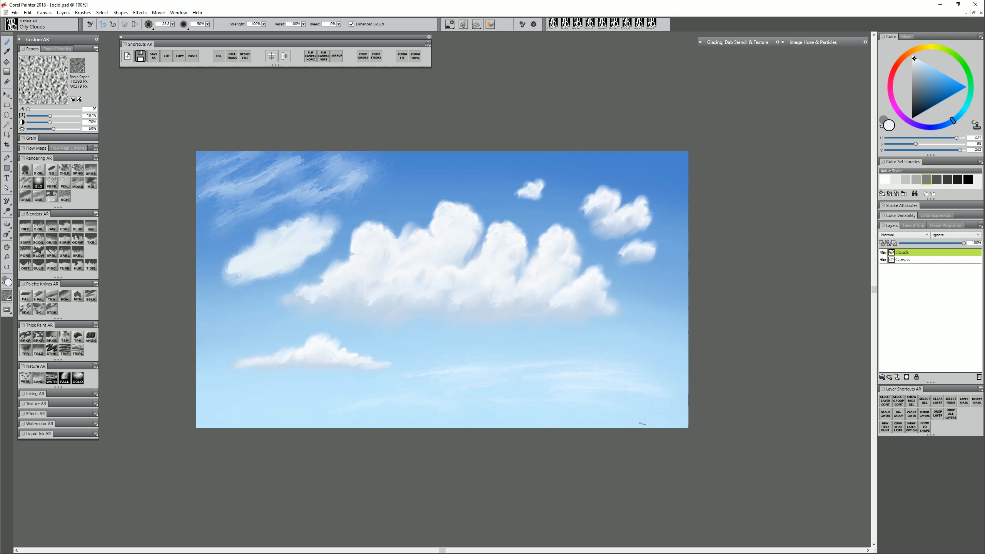
pyautogui.keyDown('alt'); pyautogui.click(323, 298); pyautogui.keyUp('alt')
pyautogui.moveTo(235, 274)
pyautogui.mouseDown()
pyautogui.moveTo(261, 274)
pyautogui.moveTo(254, 261)
pyautogui.moveTo(263, 273)
pyautogui.moveTo(285, 269)
pyautogui.mouseUp()
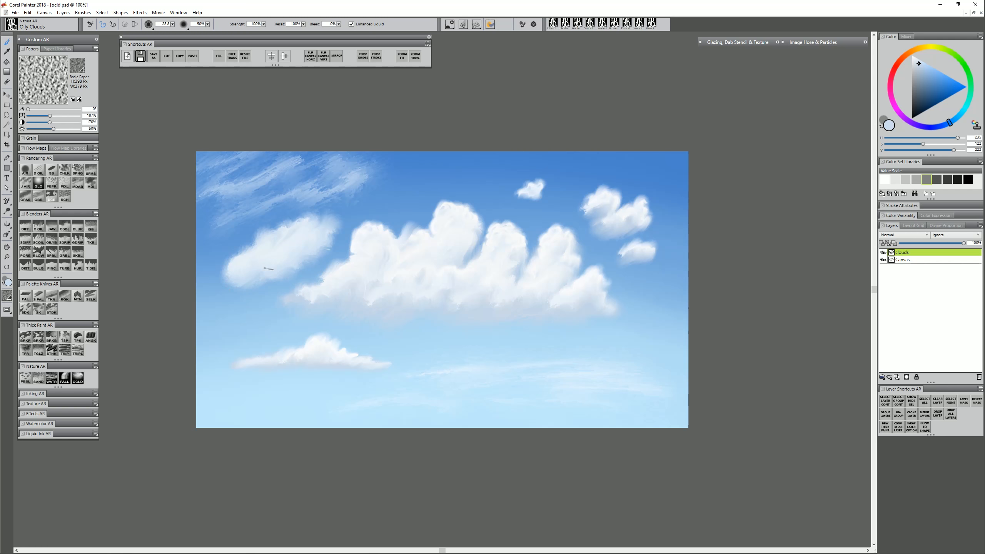
# - Set the colour to pure white, reduce the brush size and paint highlights on the new oblong cloud
pyautogui.moveTo(921, 61); pyautogui.dragTo(911, 50)
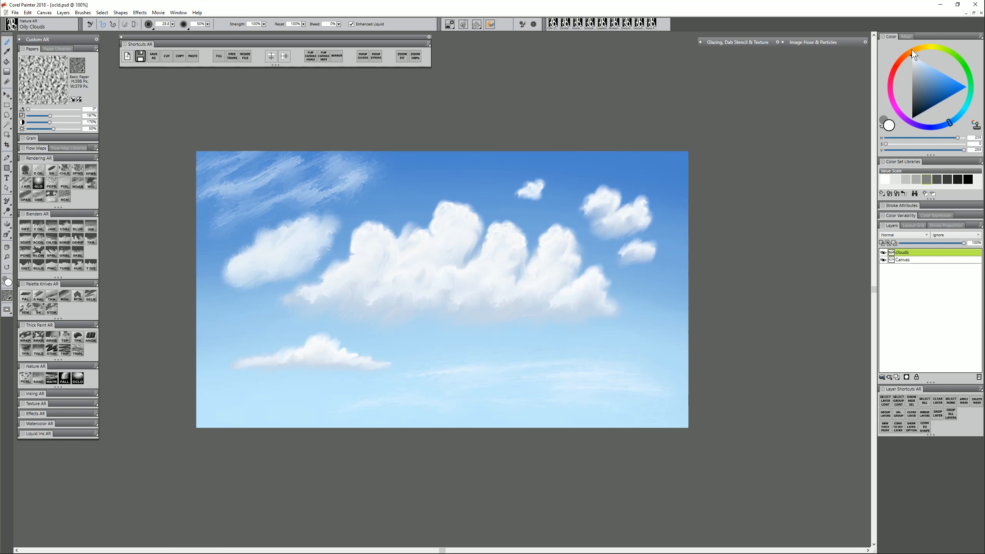
pyautogui.press('[')
pyautogui.press('[')
pyautogui.press('[')
pyautogui.press('[')
pyautogui.press('[')
pyautogui.press(']')
pyautogui.press(']')
pyautogui.press(']')
pyautogui.moveTo(289, 227)
pyautogui.mouseDown()
pyautogui.moveTo(260, 247)
pyautogui.moveTo(269, 242)
pyautogui.moveTo(265, 258)
pyautogui.mouseUp()
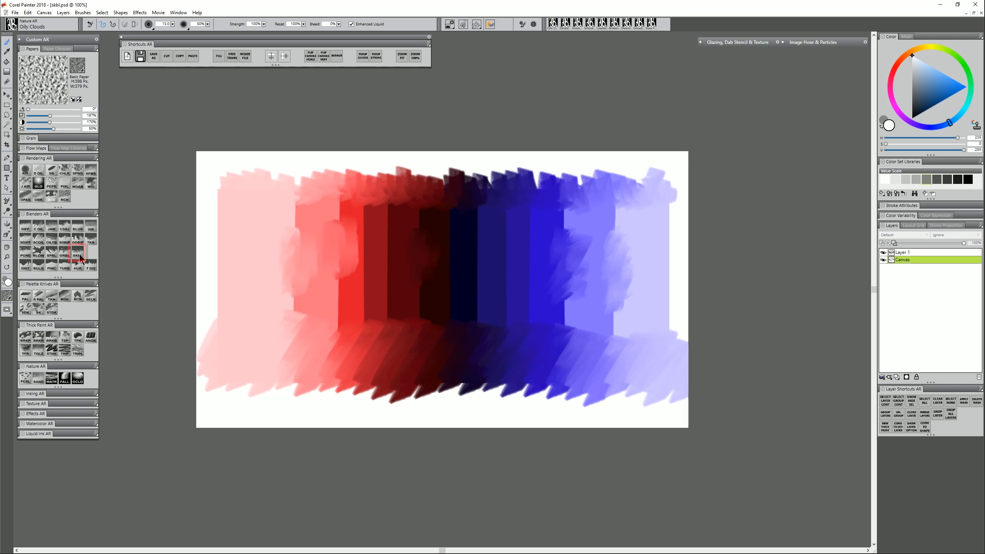
# - Blend the edges between the colour bands on Layer 1 using a smaller Smooth Knife Blender
pyautogui.click(78, 254)
pyautogui.click(904, 252)
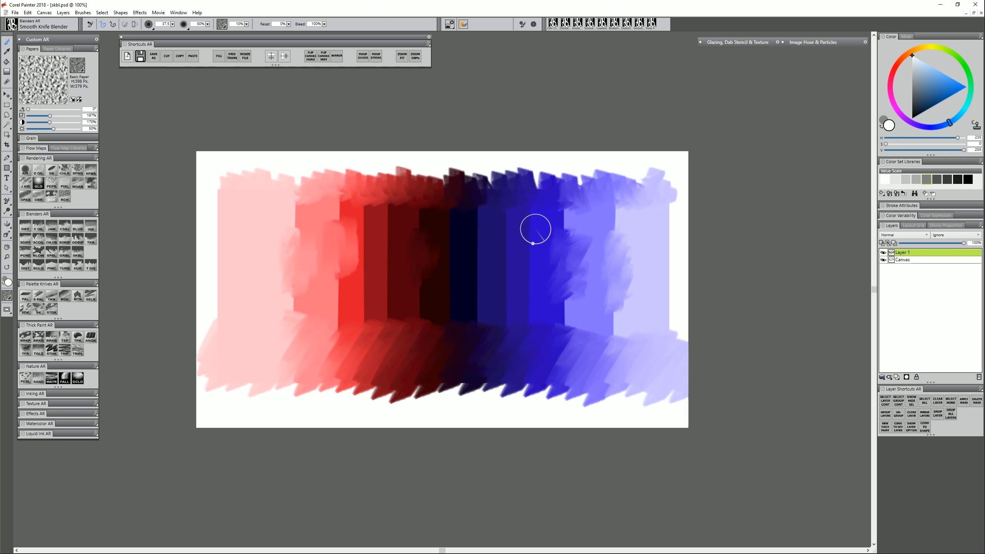
pyautogui.press('[')
pyautogui.press('[')
pyautogui.press('[')
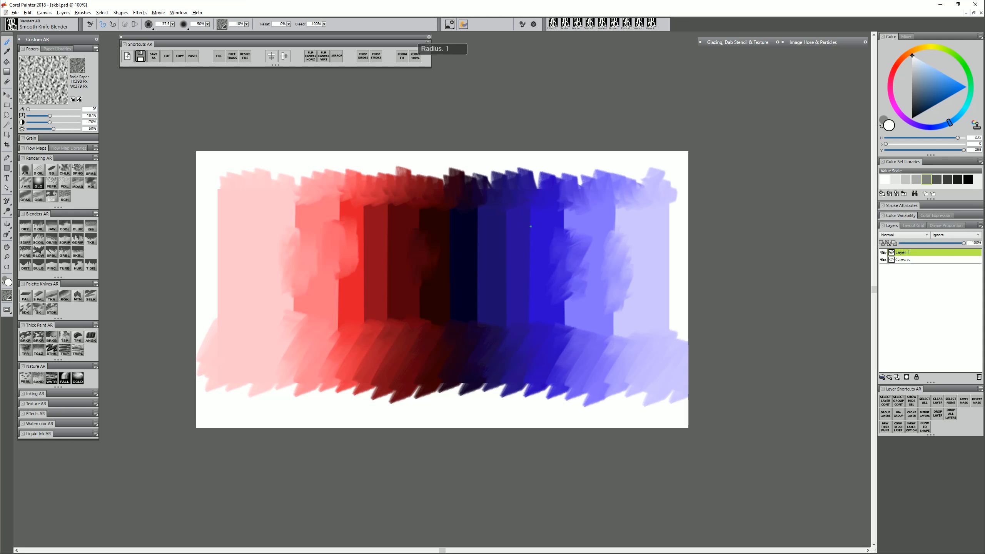
pyautogui.moveTo(524, 248)
pyautogui.mouseDown()
pyautogui.moveTo(526, 278)
pyautogui.moveTo(527, 223)
pyautogui.moveTo(526, 289)
pyautogui.moveTo(522, 245)
pyautogui.moveTo(536, 223)
pyautogui.moveTo(543, 258)
pyautogui.moveTo(540, 242)
pyautogui.moveTo(536, 280)
pyautogui.moveTo(527, 265)
pyautogui.moveTo(528, 300)
pyautogui.moveTo(531, 223)
pyautogui.moveTo(507, 227)
pyautogui.moveTo(507, 317)
pyautogui.moveTo(515, 245)
pyautogui.moveTo(523, 267)
pyautogui.moveTo(513, 279)
pyautogui.moveTo(494, 270)
pyautogui.moveTo(506, 265)
pyautogui.moveTo(528, 304)
pyautogui.moveTo(526, 252)
pyautogui.moveTo(520, 237)
pyautogui.moveTo(517, 250)
pyautogui.moveTo(495, 249)
pyautogui.mouseUp()
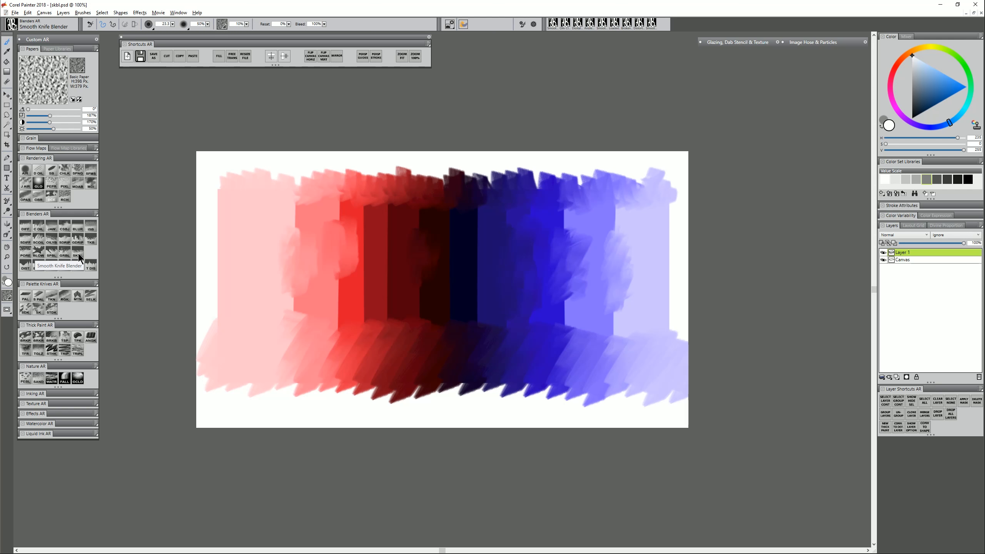
pyautogui.moveTo(362, 253)
pyautogui.mouseDown()
pyautogui.moveTo(446, 256)
pyautogui.moveTo(485, 272)
pyautogui.moveTo(480, 250)
pyautogui.moveTo(410, 262)
pyautogui.moveTo(353, 243)
pyautogui.moveTo(374, 293)
pyautogui.moveTo(452, 292)
pyautogui.moveTo(415, 222)
pyautogui.moveTo(394, 279)
pyautogui.moveTo(470, 303)
pyautogui.moveTo(496, 270)
pyautogui.moveTo(475, 204)
pyautogui.moveTo(536, 264)
pyautogui.moveTo(544, 296)
pyautogui.moveTo(435, 283)
pyautogui.moveTo(470, 334)
pyautogui.moveTo(590, 337)
pyautogui.mouseUp()
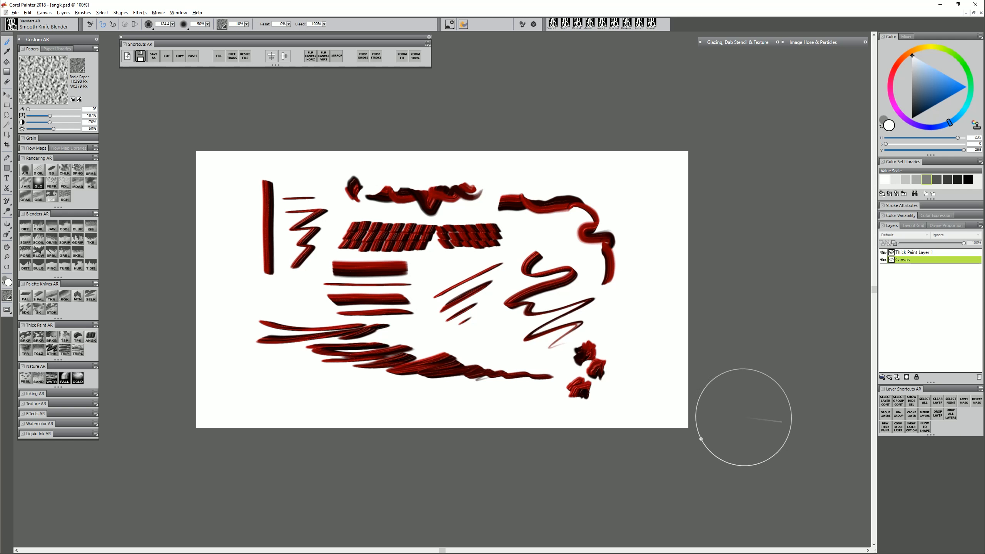
# - Hide Thick Paint Layer 1 and add a new thick paint layer for testing the Angle Knife brush
pyautogui.click(91, 338)
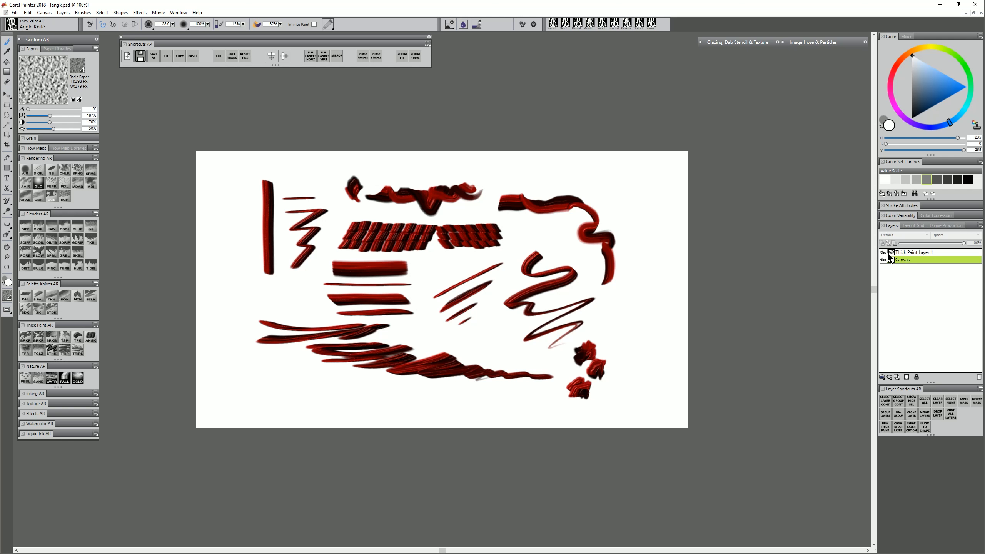
pyautogui.click(884, 252)
pyautogui.click(885, 427)
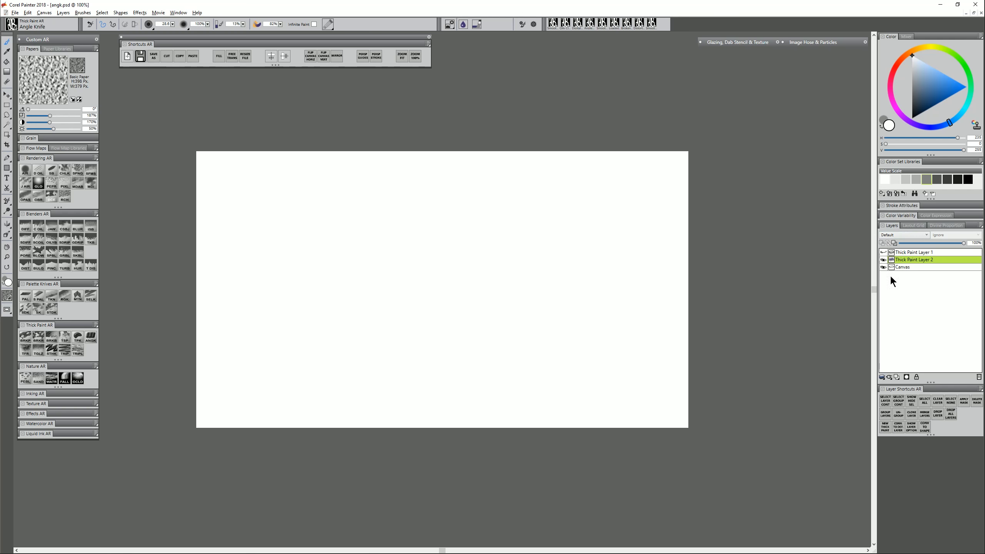
# - Paint separate thin and wide blue Angle Knife strokes in vertical, horizontal and diagonal directions across the empty canvas
pyautogui.click(952, 92)
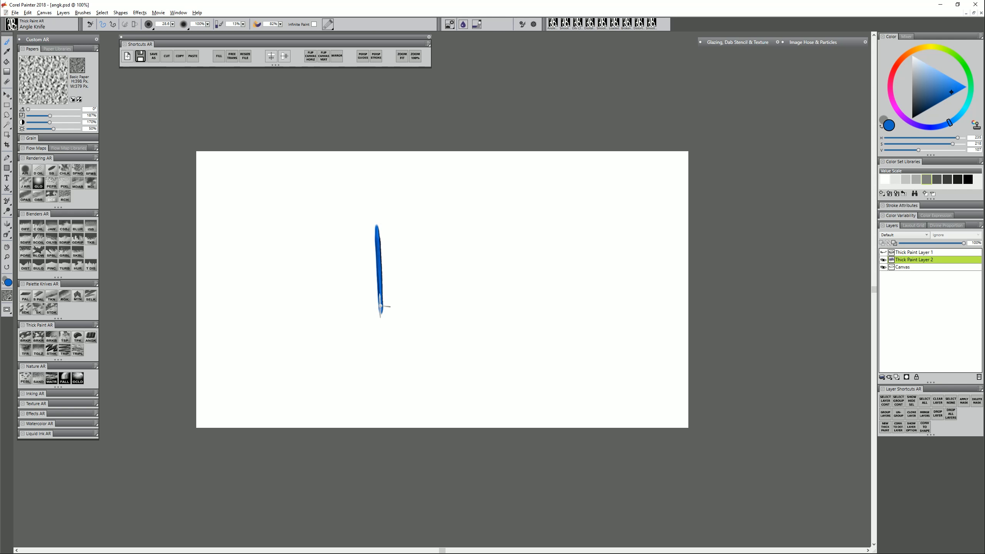
pyautogui.moveTo(484, 243); pyautogui.dragTo(407, 246)
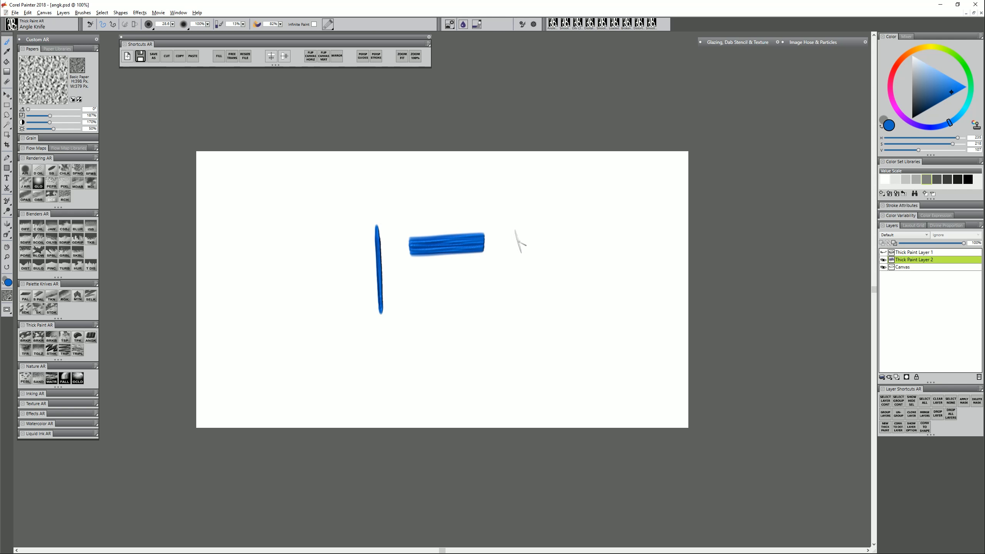
pyautogui.moveTo(533, 247); pyautogui.dragTo(535, 327)
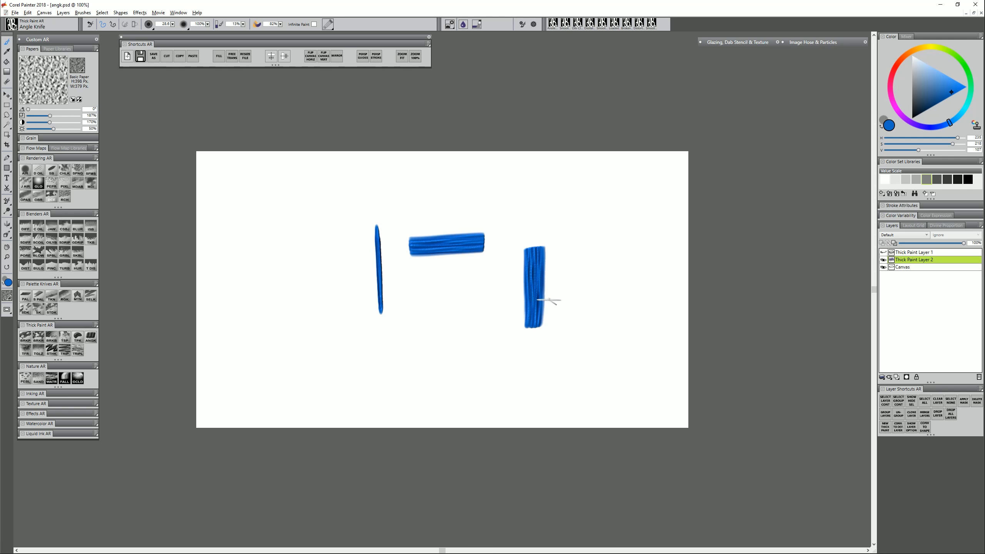
pyautogui.moveTo(580, 275); pyautogui.dragTo(638, 273)
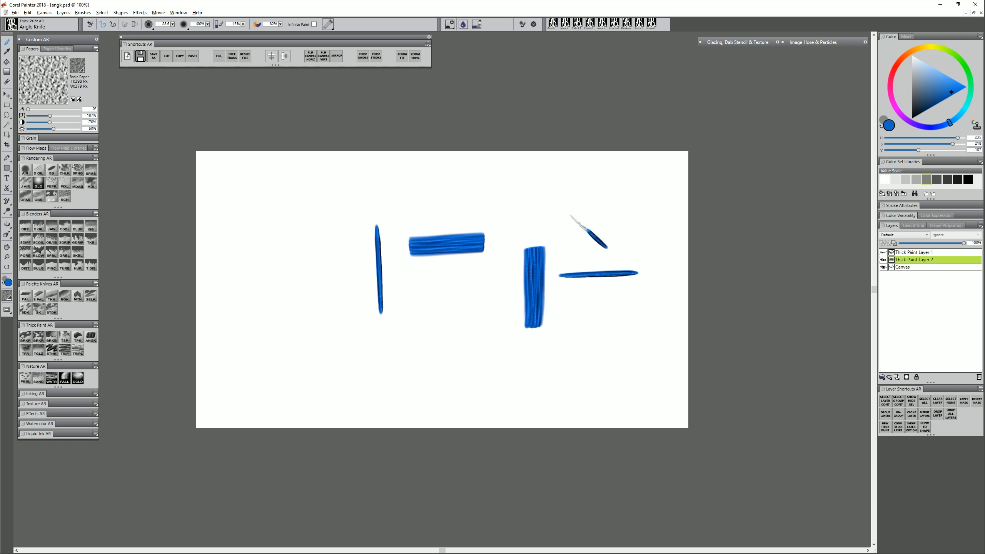
pyautogui.moveTo(587, 229)
pyautogui.mouseDown()
pyautogui.moveTo(569, 182)
pyautogui.moveTo(631, 234)
pyautogui.mouseUp()
pyautogui.moveTo(494, 199); pyautogui.dragTo(497, 223)
pyautogui.moveTo(470, 189); pyautogui.dragTo(421, 212)
pyautogui.moveTo(359, 200); pyautogui.dragTo(329, 231)
pyautogui.moveTo(294, 282); pyautogui.dragTo(263, 313)
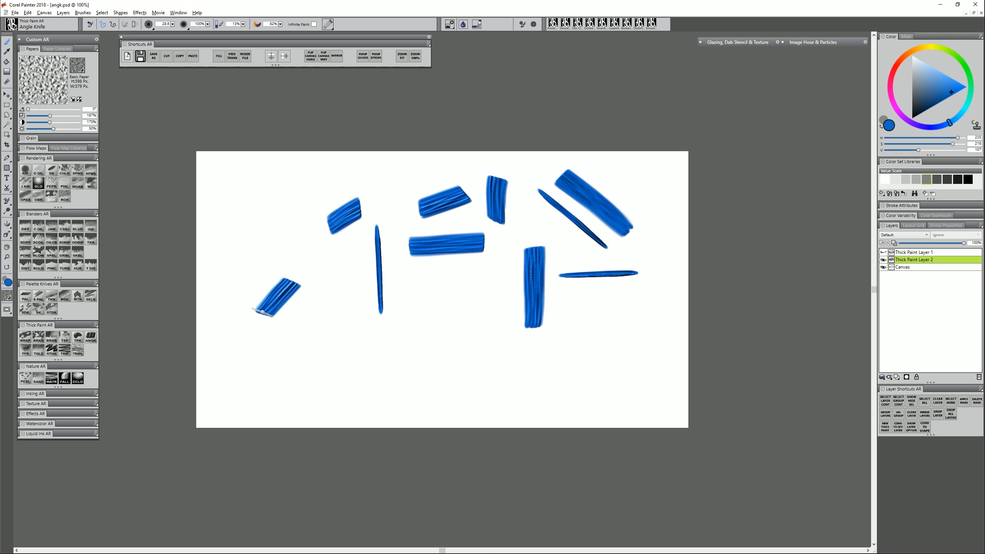
# - Complete a house-like blue shape from overlapping knife strokes and paint a thin ground line with square blocks beneath it
pyautogui.moveTo(294, 280)
pyautogui.mouseDown()
pyautogui.moveTo(319, 311)
pyautogui.moveTo(287, 299)
pyautogui.moveTo(287, 333)
pyautogui.mouseUp()
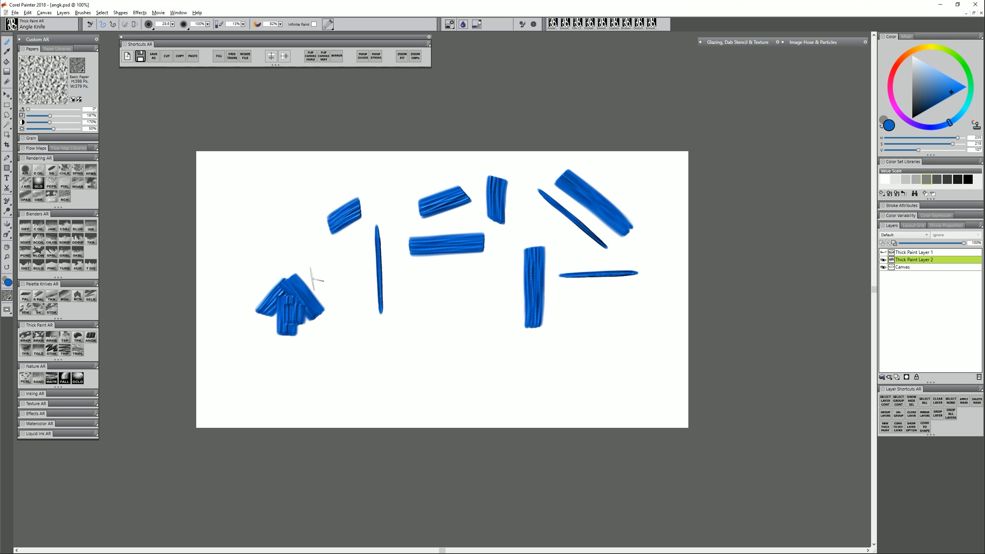
pyautogui.moveTo(274, 270); pyautogui.dragTo(275, 298)
pyautogui.moveTo(268, 338)
pyautogui.mouseDown()
pyautogui.moveTo(326, 336)
pyautogui.moveTo(324, 324)
pyautogui.moveTo(335, 344)
pyautogui.mouseUp()
pyautogui.moveTo(335, 346); pyautogui.dragTo(360, 345)
pyautogui.moveTo(360, 346); pyautogui.dragTo(392, 347)
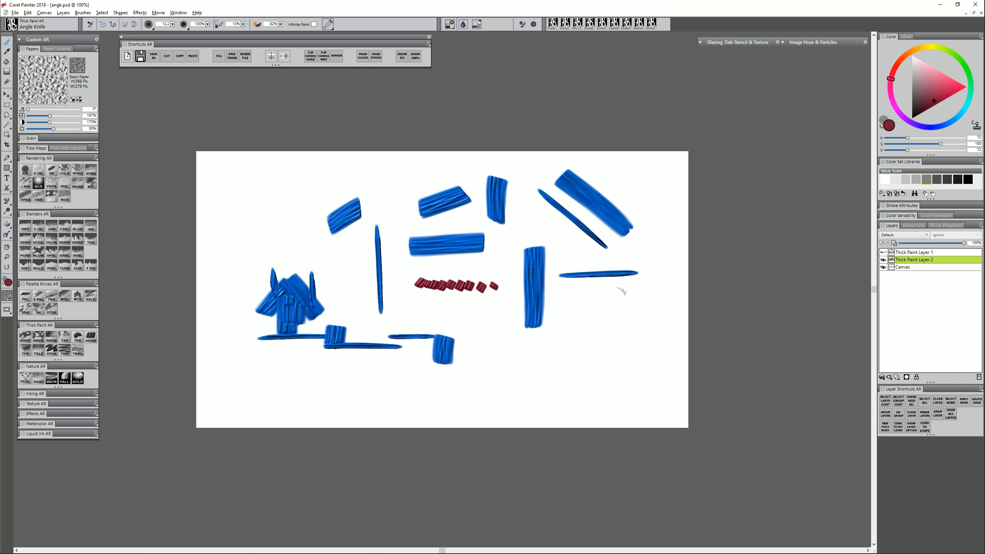
# - Sample multiple colours from the Mixer pad and paint maroon-to-yellow dabs across the canvas's lower right area
pyautogui.click(907, 37)
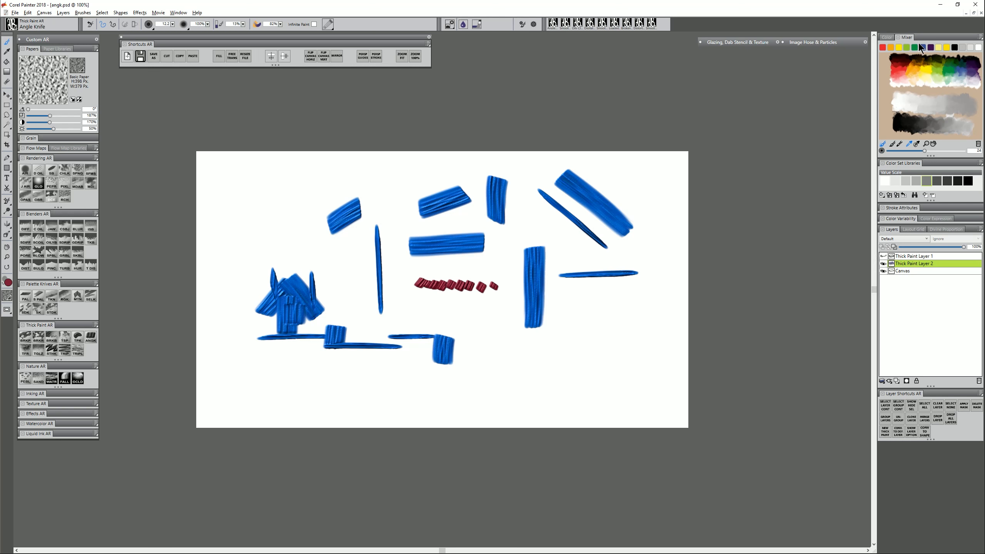
pyautogui.click(916, 143)
pyautogui.moveTo(497, 333)
pyautogui.mouseDown()
pyautogui.moveTo(477, 357)
pyautogui.moveTo(520, 342)
pyautogui.moveTo(507, 362)
pyautogui.moveTo(537, 360)
pyautogui.mouseUp()
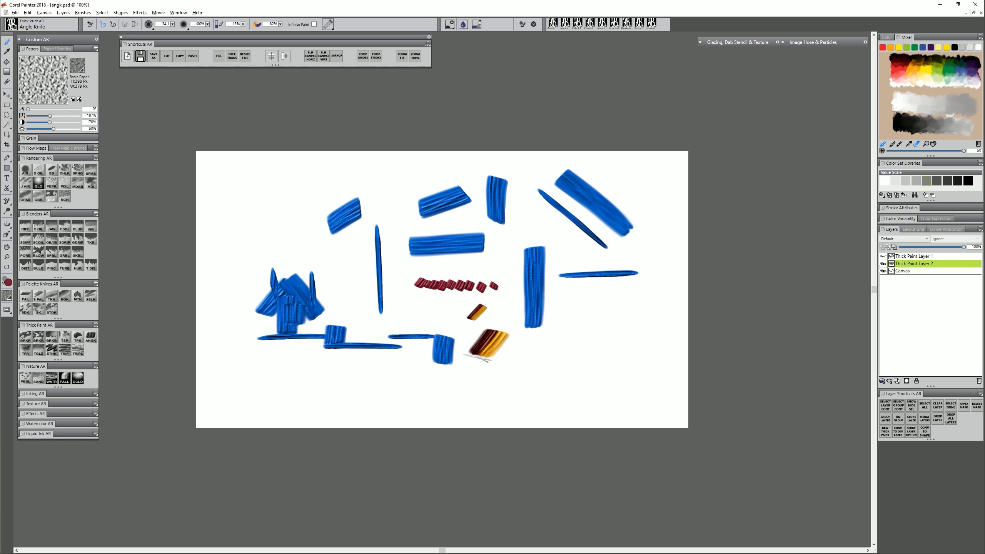
pyautogui.moveTo(576, 326); pyautogui.dragTo(562, 347)
pyautogui.moveTo(603, 341); pyautogui.dragTo(588, 357)
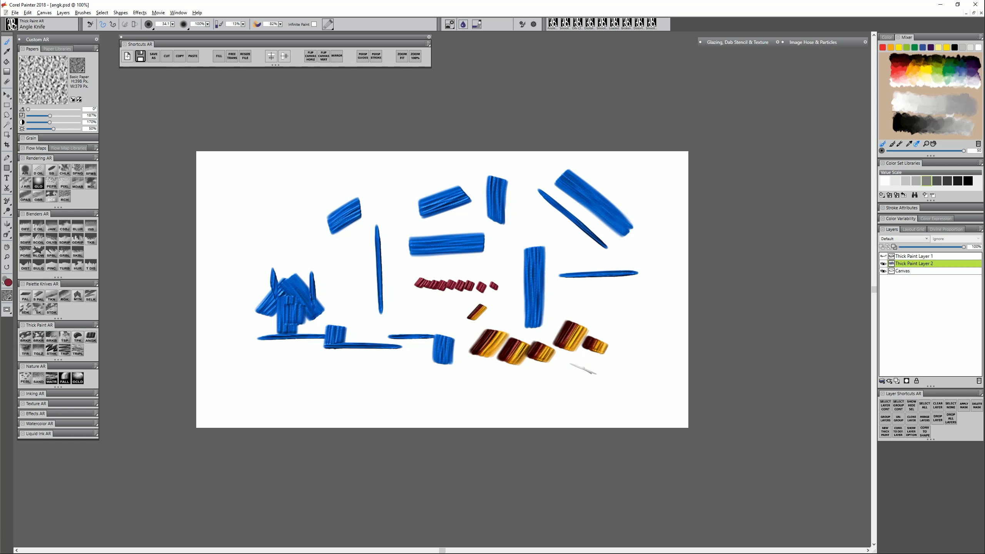
pyautogui.moveTo(620, 302)
pyautogui.mouseDown()
pyautogui.moveTo(602, 321)
pyautogui.moveTo(620, 339)
pyautogui.mouseUp()
pyautogui.moveTo(661, 287)
pyautogui.mouseDown()
pyautogui.moveTo(637, 300)
pyautogui.moveTo(624, 284)
pyautogui.moveTo(583, 294)
pyautogui.moveTo(566, 307)
pyautogui.mouseUp()
pyautogui.moveTo(599, 248); pyautogui.dragTo(589, 266)
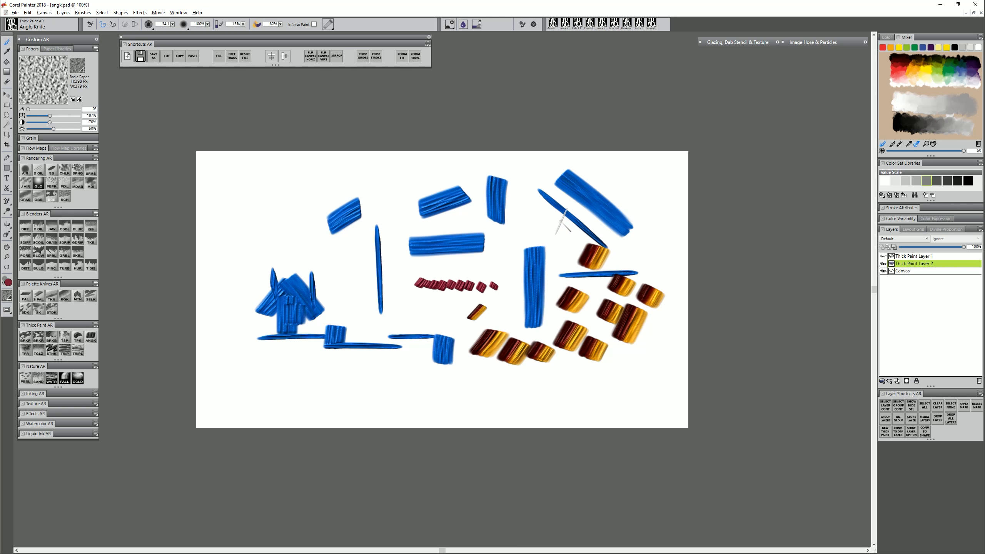
# - Paint short maroon-and-yellow strokes over and around the blue strokes in the canvas's upper right area
pyautogui.moveTo(563, 216); pyautogui.dragTo(539, 228)
pyautogui.moveTo(605, 196); pyautogui.dragTo(572, 211)
pyautogui.moveTo(605, 167); pyautogui.dragTo(572, 182)
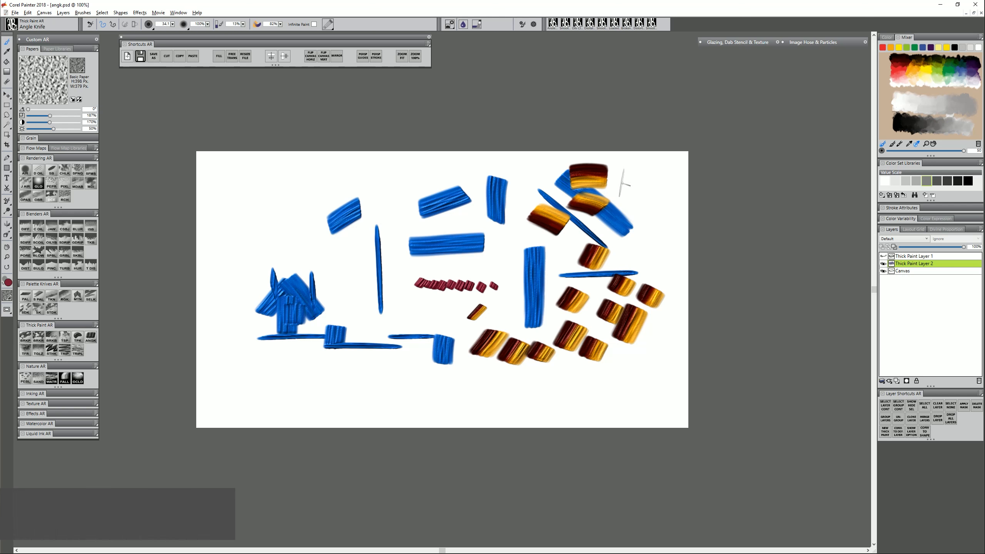
pyautogui.moveTo(645, 180)
pyautogui.mouseDown()
pyautogui.moveTo(624, 198)
pyautogui.moveTo(620, 233)
pyautogui.mouseUp()
pyautogui.moveTo(532, 176); pyautogui.dragTo(492, 183)
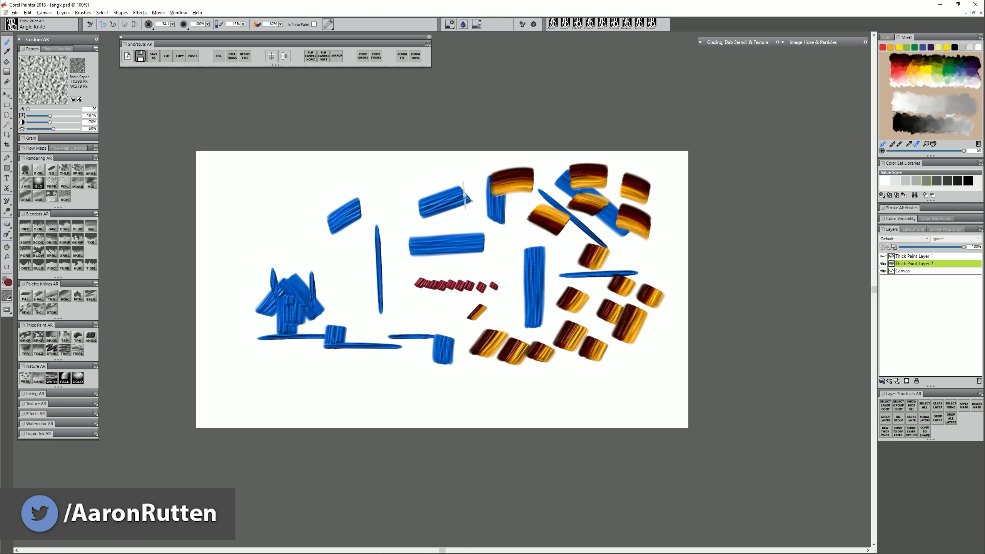
# - Add wide multicoloured knife strokes over the blue marks near the centre and long curved ones along the canvas's left side
pyautogui.moveTo(447, 210); pyautogui.dragTo(407, 229)
pyautogui.moveTo(386, 267); pyautogui.dragTo(347, 291)
pyautogui.moveTo(232, 393); pyautogui.dragTo(238, 297)
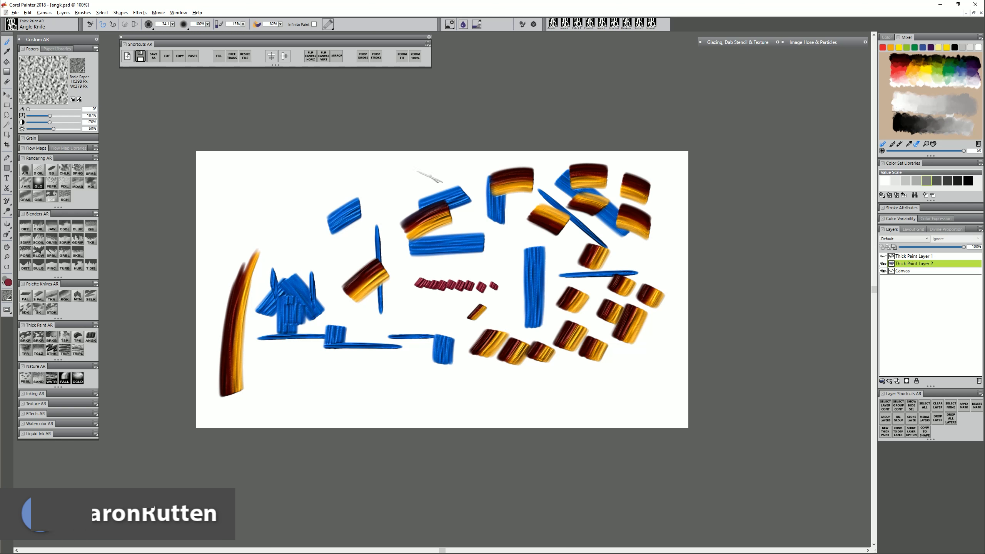
pyautogui.moveTo(202, 324); pyautogui.dragTo(316, 194)
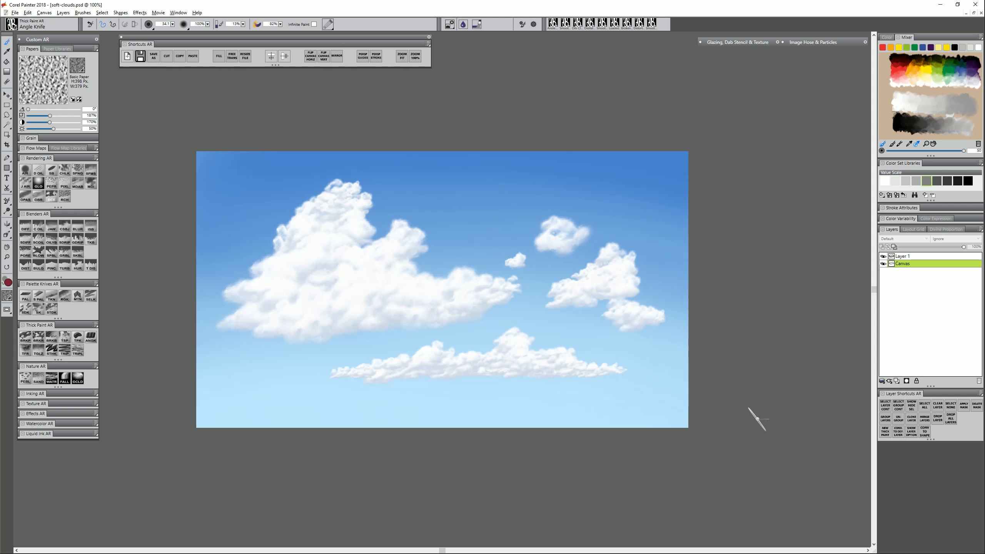
# - Choose the clouds-soft nozzle from the nozzle library and switch to the Linear-Size-P AR image hose brush
pyautogui.click(819, 41)
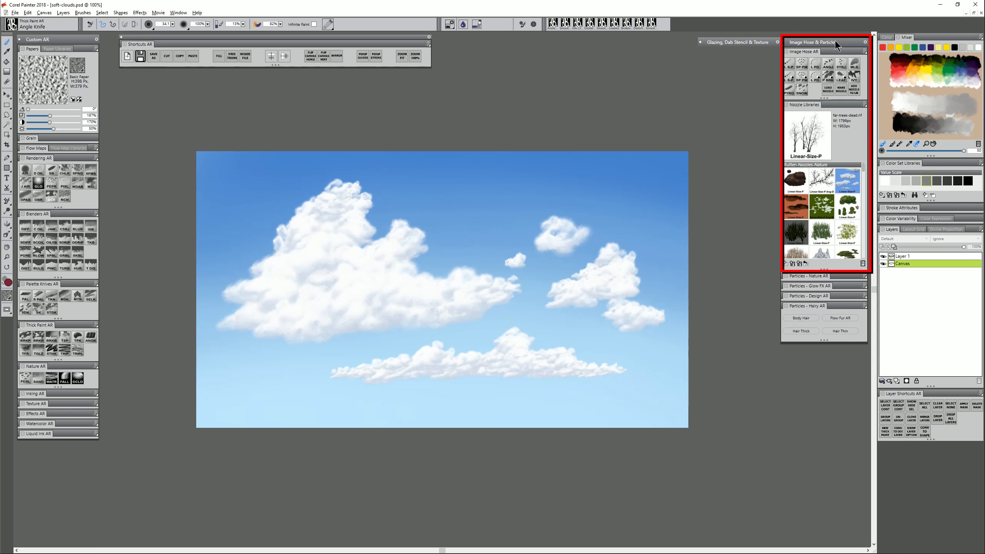
pyautogui.scroll(-3, 863, 177)
pyautogui.moveTo(863, 176); pyautogui.dragTo(860, 212)
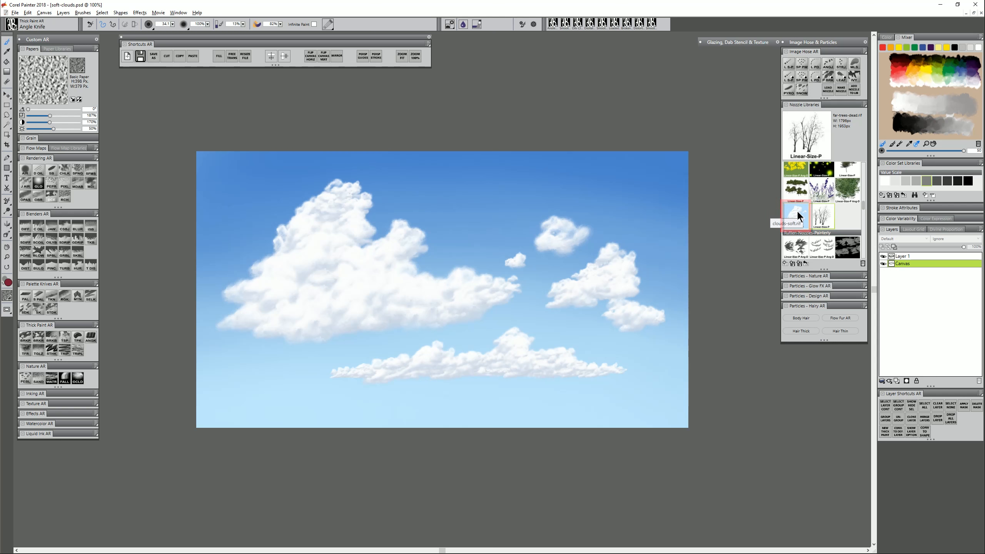
pyautogui.click(797, 215)
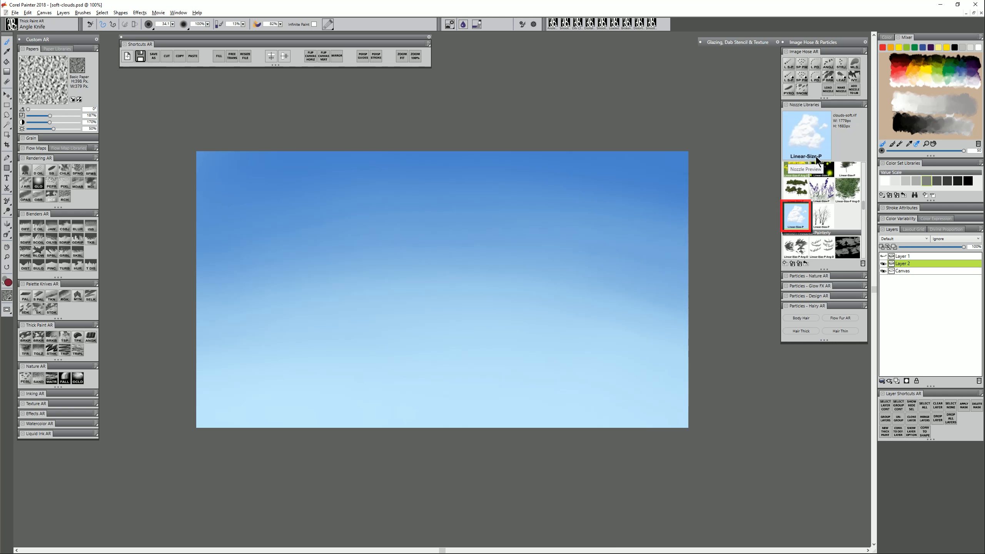
pyautogui.click(788, 63)
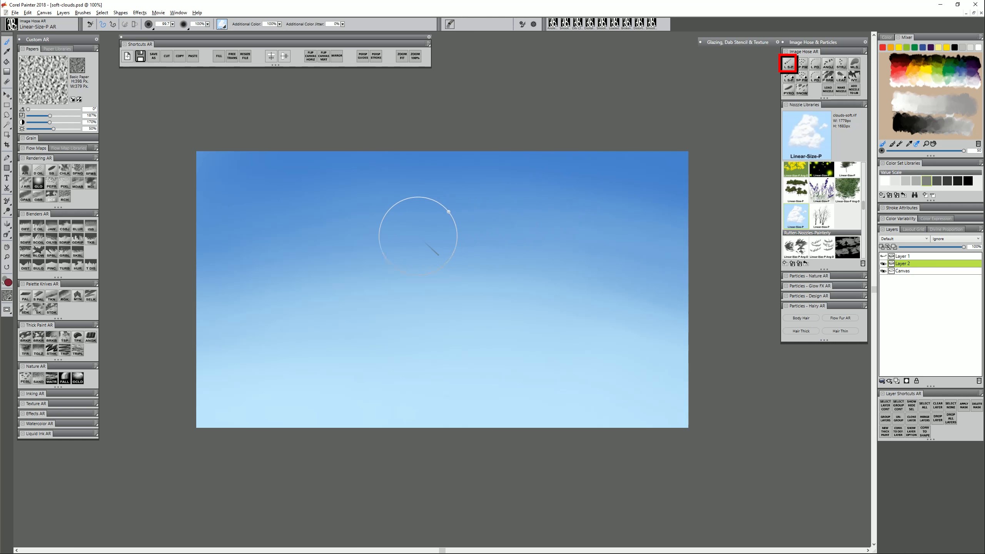
# - Paint soft white clouds of different sizes across the blue sky, changing the brush size between the smaller and larger clouds
pyautogui.moveTo(418, 227)
pyautogui.mouseDown()
pyautogui.moveTo(378, 237)
pyautogui.moveTo(431, 244)
pyautogui.moveTo(425, 223)
pyautogui.moveTo(336, 232)
pyautogui.moveTo(419, 268)
pyautogui.moveTo(375, 221)
pyautogui.moveTo(331, 270)
pyautogui.moveTo(419, 254)
pyautogui.moveTo(347, 220)
pyautogui.moveTo(450, 193)
pyautogui.mouseUp()
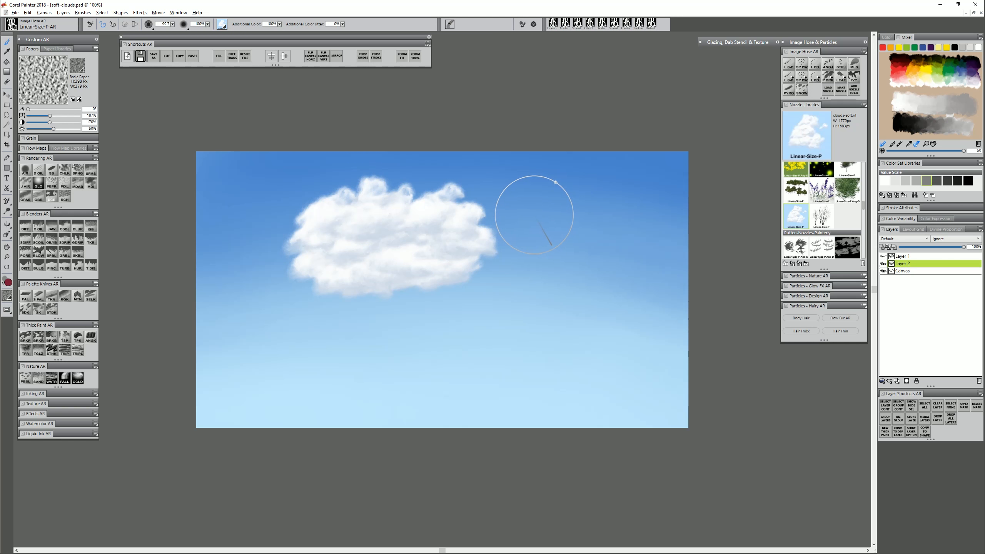
pyautogui.moveTo(535, 214)
pyautogui.mouseDown()
pyautogui.moveTo(535, 224)
pyautogui.moveTo(612, 202)
pyautogui.moveTo(634, 211)
pyautogui.mouseUp()
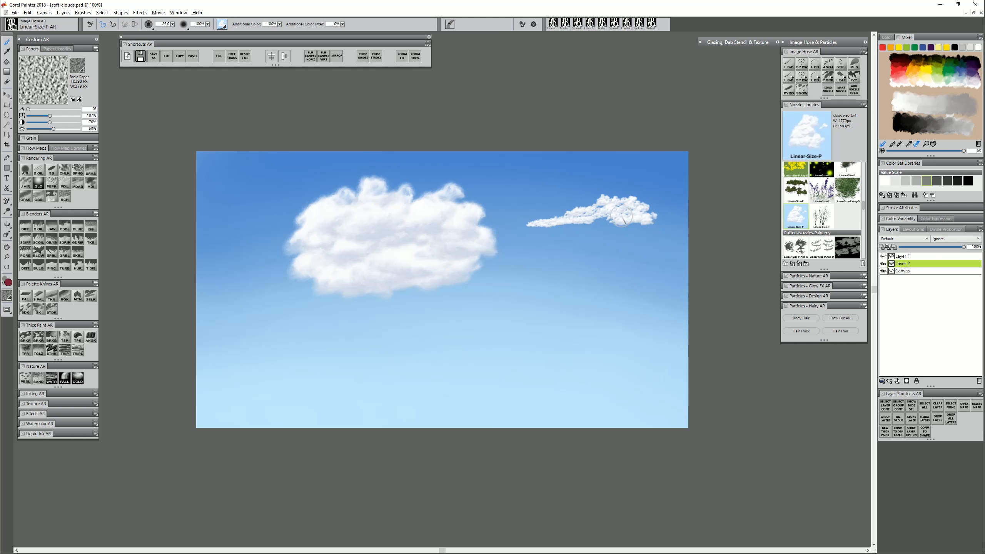
pyautogui.moveTo(461, 297); pyautogui.dragTo(440, 315)
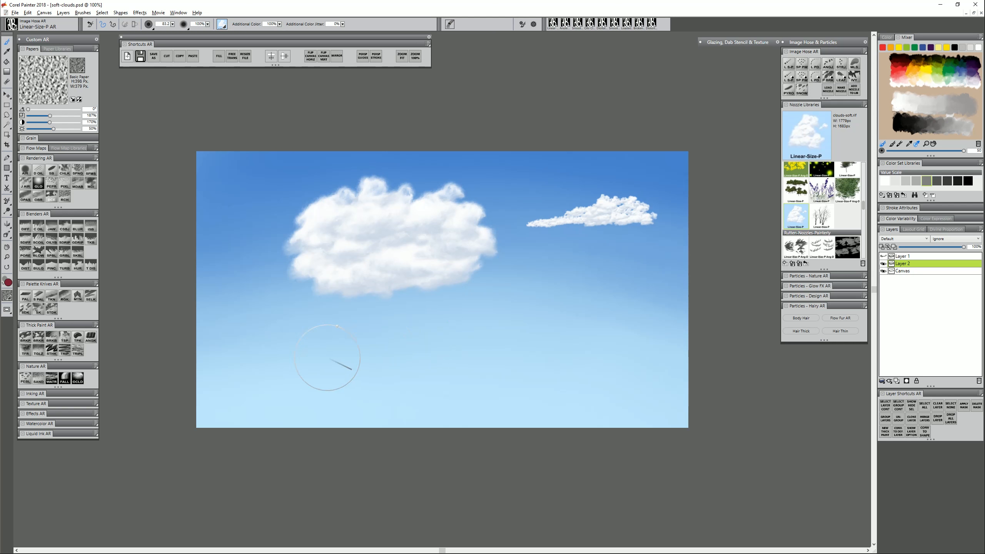
pyautogui.moveTo(324, 364)
pyautogui.mouseDown()
pyautogui.moveTo(361, 361)
pyautogui.moveTo(368, 343)
pyautogui.moveTo(400, 367)
pyautogui.moveTo(421, 327)
pyautogui.moveTo(477, 329)
pyautogui.moveTo(496, 363)
pyautogui.moveTo(520, 324)
pyautogui.moveTo(525, 344)
pyautogui.moveTo(553, 349)
pyautogui.moveTo(575, 329)
pyautogui.moveTo(597, 351)
pyautogui.mouseUp()
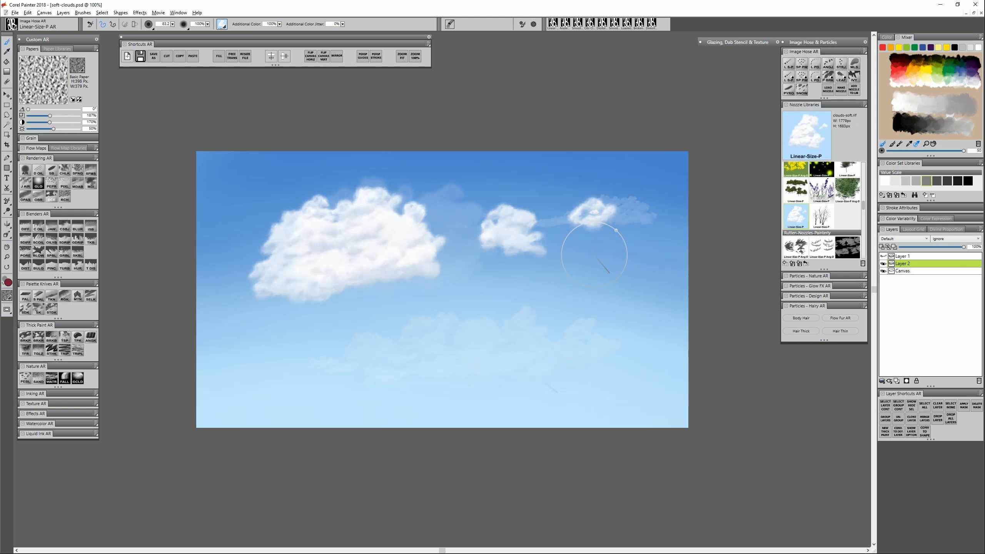
pyautogui.moveTo(594, 255)
pyautogui.mouseDown()
pyautogui.moveTo(642, 225)
pyautogui.moveTo(639, 203)
pyautogui.moveTo(596, 225)
pyautogui.moveTo(599, 210)
pyautogui.moveTo(648, 185)
pyautogui.moveTo(624, 258)
pyautogui.moveTo(628, 293)
pyautogui.moveTo(599, 292)
pyautogui.moveTo(557, 315)
pyautogui.moveTo(569, 271)
pyautogui.moveTo(552, 303)
pyautogui.moveTo(518, 316)
pyautogui.moveTo(513, 282)
pyautogui.moveTo(513, 329)
pyautogui.moveTo(475, 337)
pyautogui.moveTo(454, 324)
pyautogui.moveTo(537, 360)
pyautogui.moveTo(593, 349)
pyautogui.mouseUp()
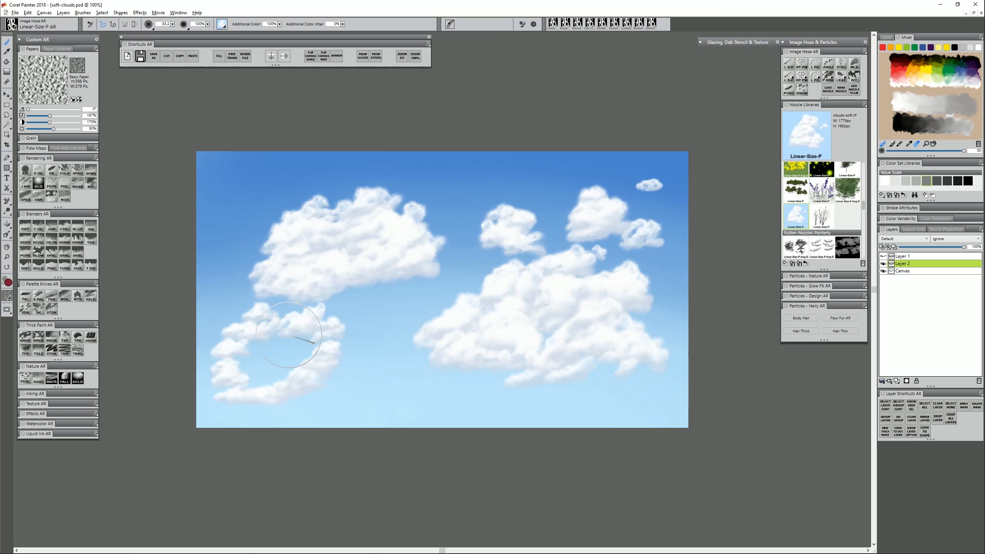
pyautogui.moveTo(263, 334)
pyautogui.mouseDown()
pyautogui.moveTo(242, 352)
pyautogui.moveTo(327, 335)
pyautogui.moveTo(344, 386)
pyautogui.moveTo(373, 367)
pyautogui.moveTo(492, 410)
pyautogui.mouseUp()
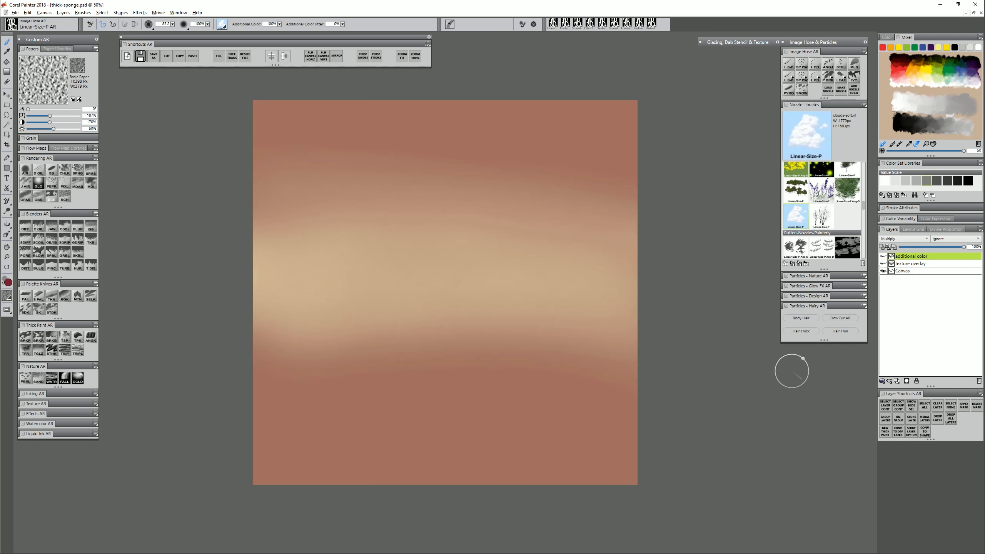
# - Load the thick-sponge nozzle from the nozzle library and add a new layer above the additional color layer
pyautogui.moveTo(864, 206); pyautogui.dragTo(859, 226)
pyautogui.click(795, 244)
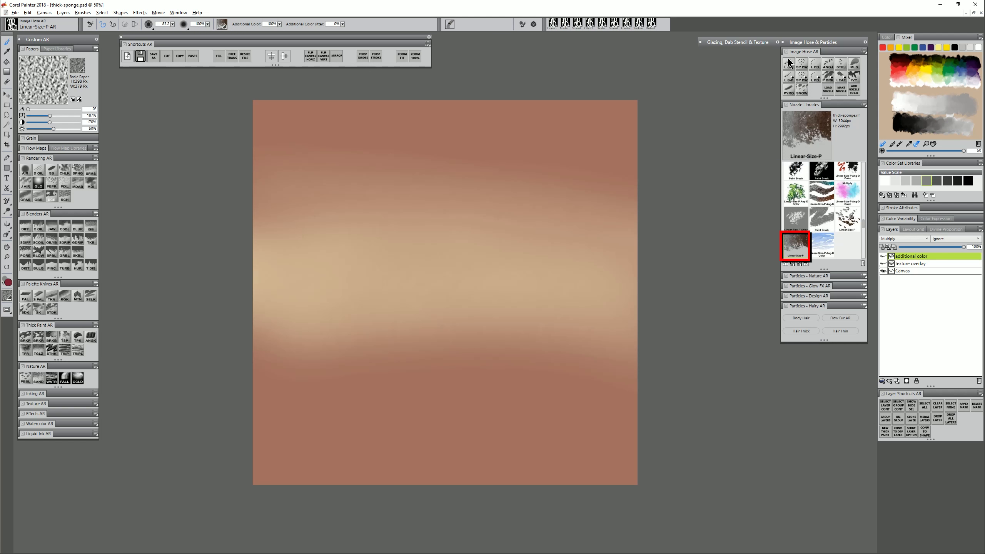
pyautogui.click(896, 382)
pyautogui.moveTo(395, 220)
pyautogui.mouseDown()
pyautogui.moveTo(329, 307)
pyautogui.moveTo(394, 236)
pyautogui.moveTo(420, 312)
pyautogui.moveTo(488, 189)
pyautogui.moveTo(520, 219)
pyautogui.moveTo(407, 157)
pyautogui.moveTo(311, 273)
pyautogui.moveTo(406, 347)
pyautogui.moveTo(511, 294)
pyautogui.moveTo(492, 298)
pyautogui.moveTo(493, 311)
pyautogui.moveTo(569, 286)
pyautogui.mouseUp()
pyautogui.hotkey('ctrl', 'z')
pyautogui.moveTo(332, 202); pyautogui.dragTo(329, 210)
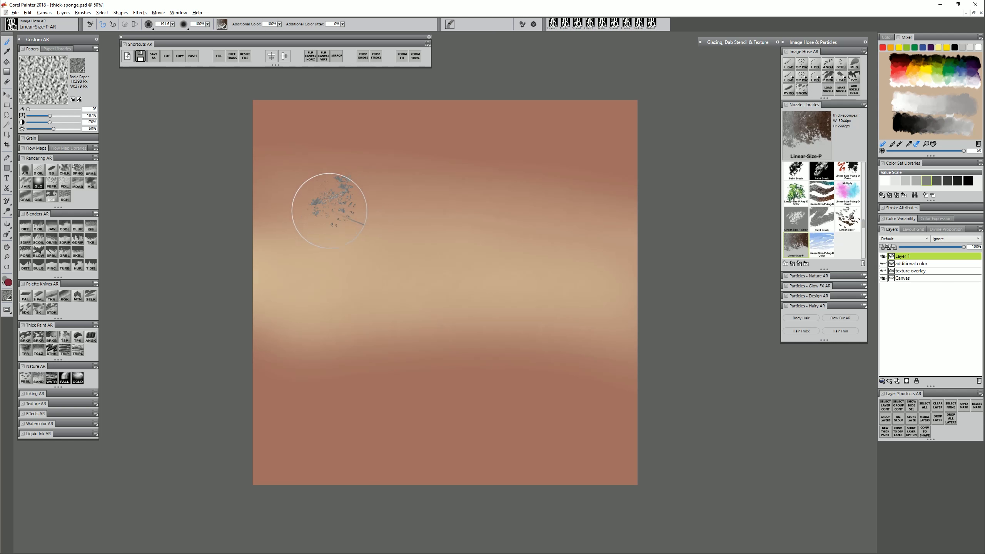
pyautogui.moveTo(334, 254)
pyautogui.mouseDown()
pyautogui.moveTo(385, 221)
pyautogui.moveTo(385, 229)
pyautogui.moveTo(408, 175)
pyautogui.moveTo(440, 216)
pyautogui.moveTo(485, 170)
pyautogui.moveTo(500, 232)
pyautogui.moveTo(558, 186)
pyautogui.mouseUp()
pyautogui.moveTo(318, 372)
pyautogui.mouseDown()
pyautogui.moveTo(397, 303)
pyautogui.moveTo(345, 400)
pyautogui.moveTo(372, 389)
pyautogui.moveTo(434, 311)
pyautogui.moveTo(477, 366)
pyautogui.mouseUp()
pyautogui.hotkey('ctrl', 'z')
pyautogui.hotkey('ctrl', 'z')
pyautogui.moveTo(386, 212)
pyautogui.mouseDown()
pyautogui.moveTo(386, 203)
pyautogui.moveTo(402, 227)
pyautogui.moveTo(447, 180)
pyautogui.moveTo(493, 179)
pyautogui.mouseUp()
pyautogui.hotkey('ctrl', 'z')
# - Cover the canvas with grey sponge texture using a brush enlarged to about 532, and set the layer's composite method to Overlay
pyautogui.moveTo(386, 256); pyautogui.dragTo(417, 347)
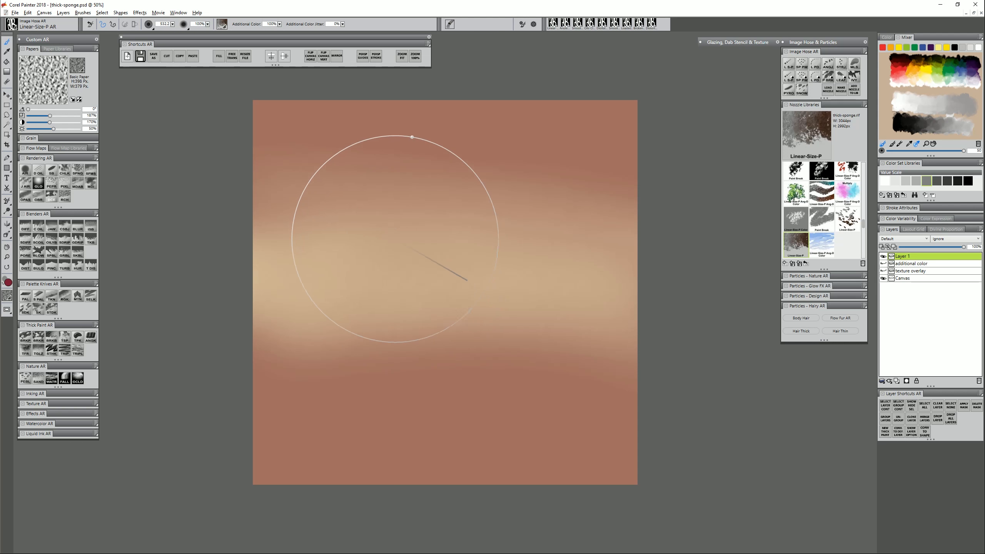
pyautogui.moveTo(413, 242)
pyautogui.mouseDown()
pyautogui.moveTo(442, 336)
pyautogui.moveTo(407, 192)
pyautogui.moveTo(747, 461)
pyautogui.mouseUp()
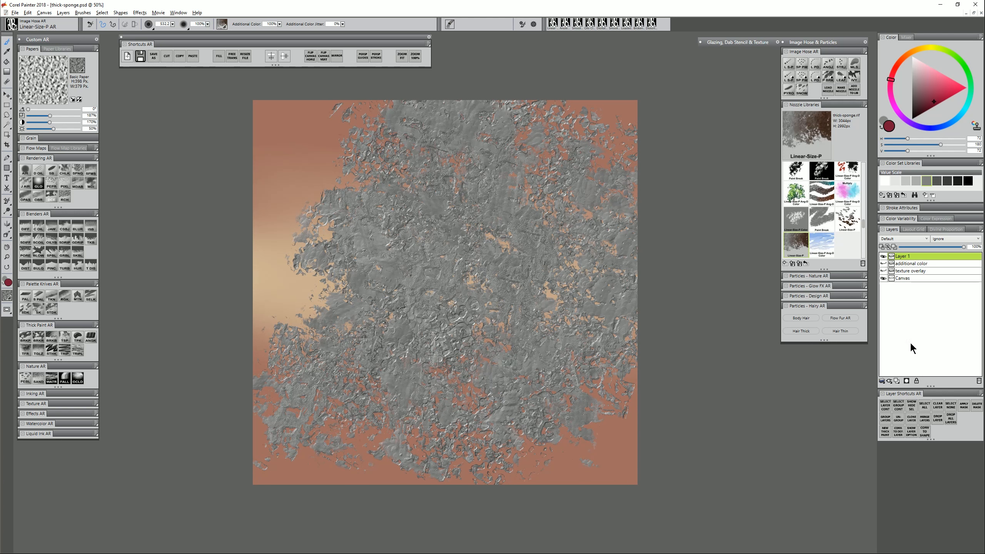
pyautogui.click(912, 238)
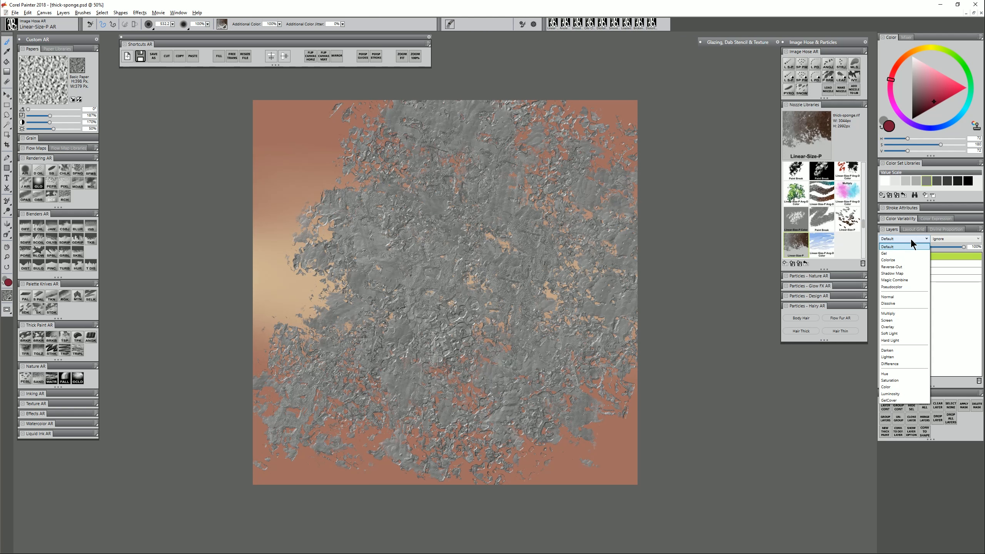
pyautogui.click(891, 328)
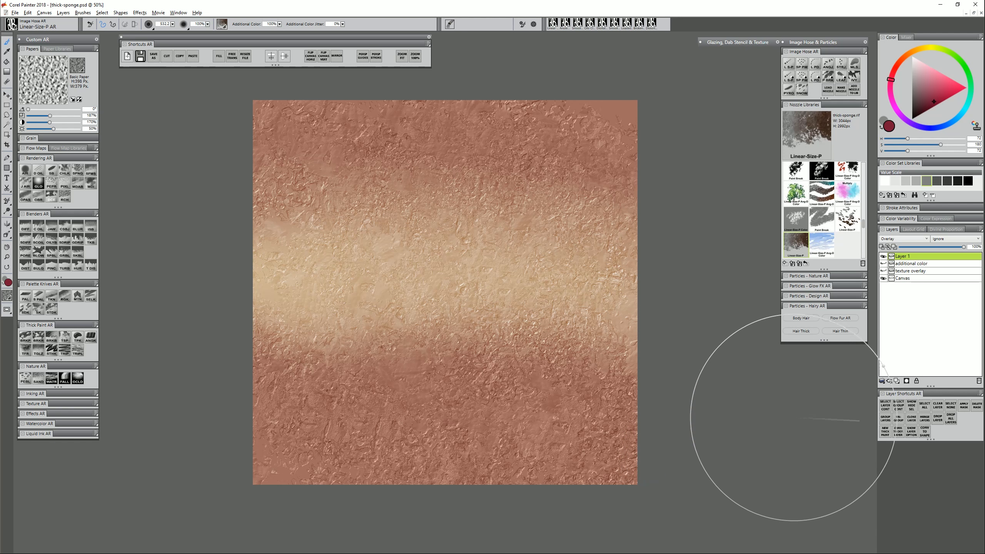
# - Add a new layer and paint a blue sponge-textured patch around the canvas's upper left and centre with the Linear-Size-P Color brush
pyautogui.click(896, 381)
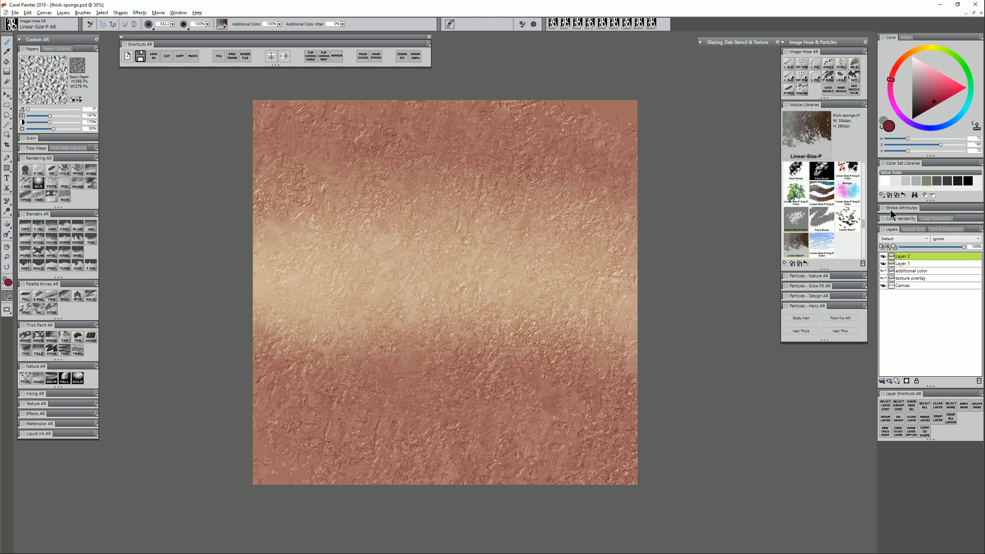
pyautogui.click(883, 123)
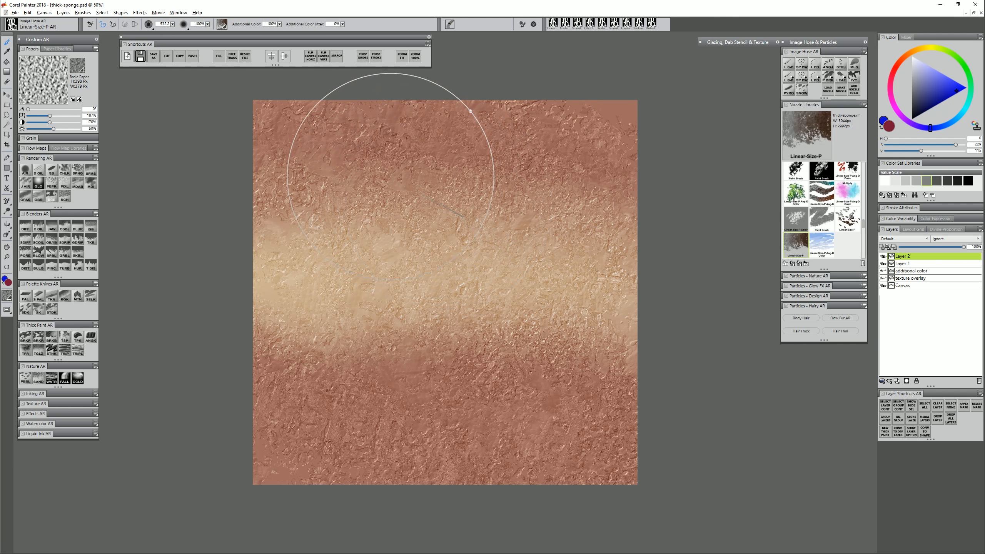
pyautogui.moveTo(377, 171); pyautogui.dragTo(387, 212)
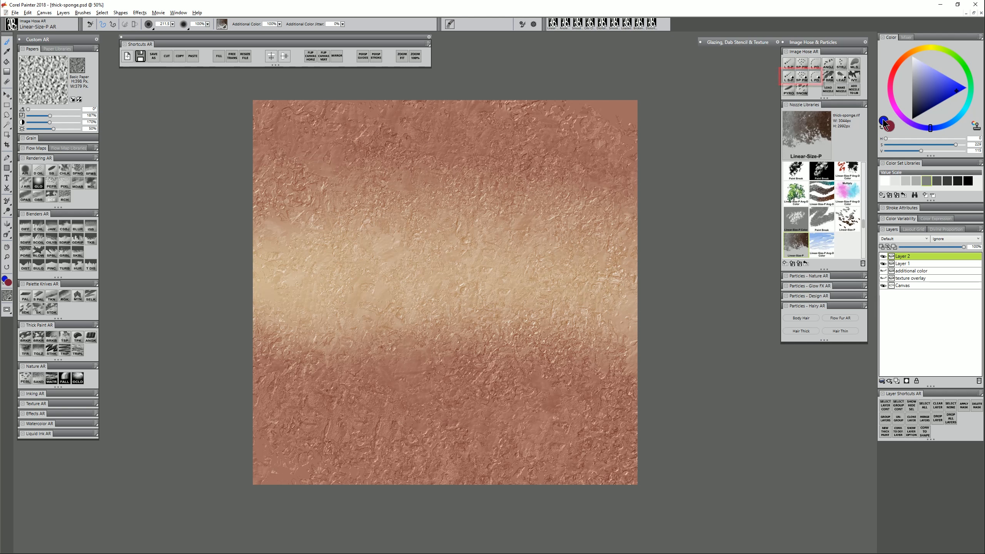
pyautogui.click(789, 76)
pyautogui.moveTo(360, 175)
pyautogui.mouseDown()
pyautogui.moveTo(315, 260)
pyautogui.moveTo(366, 212)
pyautogui.moveTo(353, 267)
pyautogui.moveTo(365, 281)
pyautogui.moveTo(420, 208)
pyautogui.moveTo(424, 263)
pyautogui.moveTo(446, 289)
pyautogui.moveTo(491, 301)
pyautogui.mouseUp()
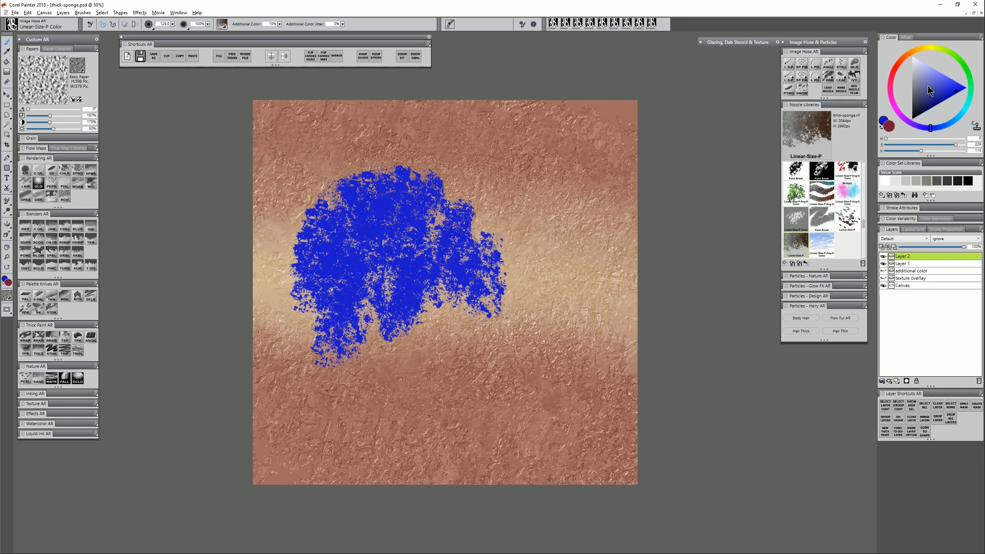